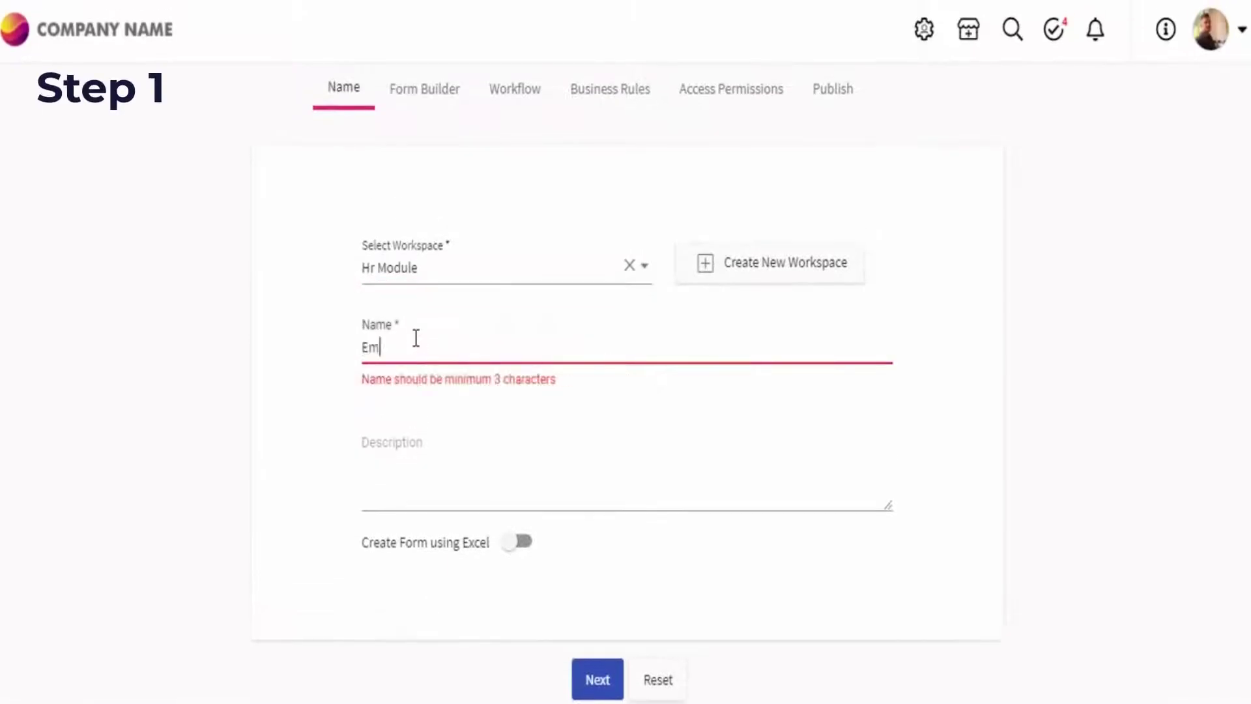
{"action": "type", "text": "ployee Onboar"}
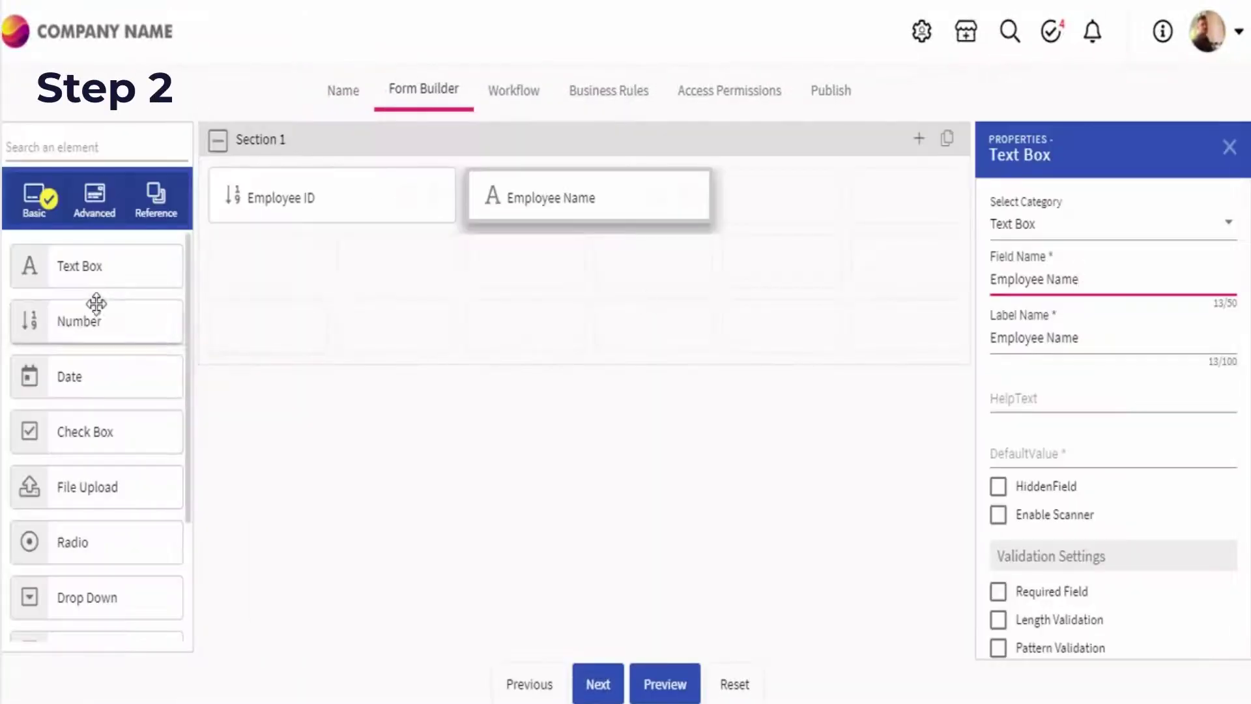
Add a Department text field beside Employee Name on the form.
{"action": "left_click_drag", "start_coordinate": [93, 266], "coordinate": [726, 203]}
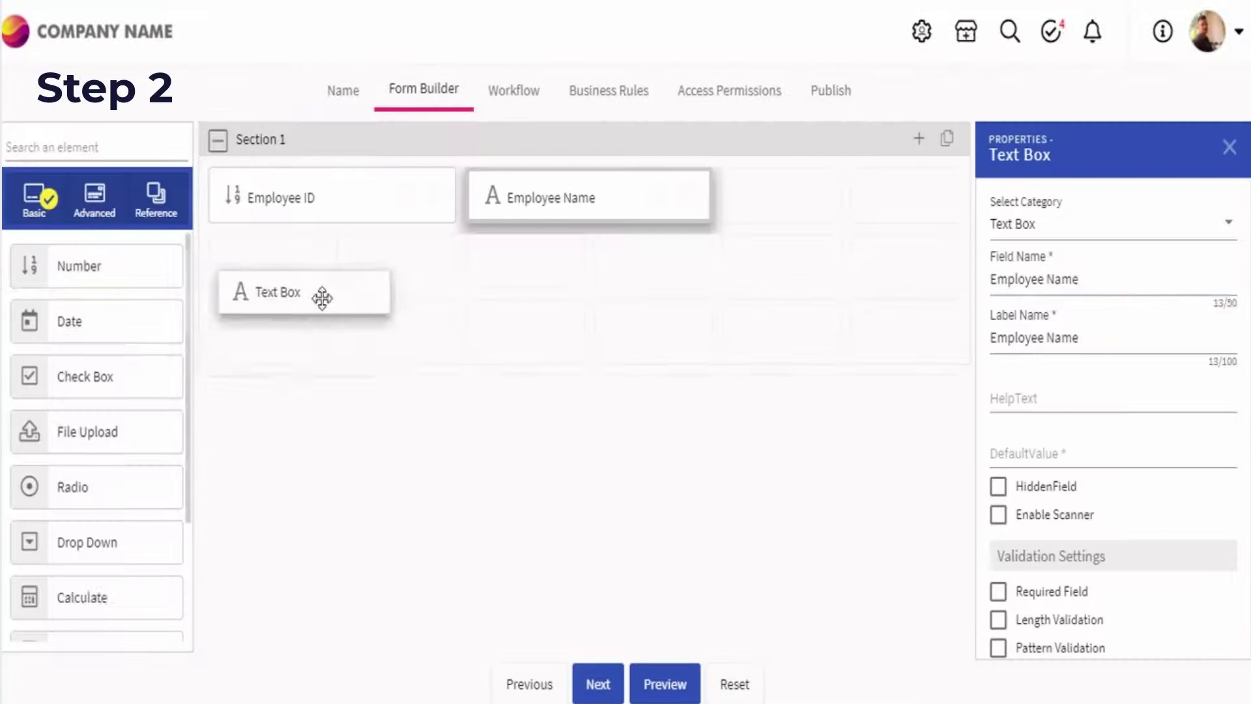
{"action": "double_click", "coordinate": [1013, 279]}
{"action": "type", "text": "Department"}
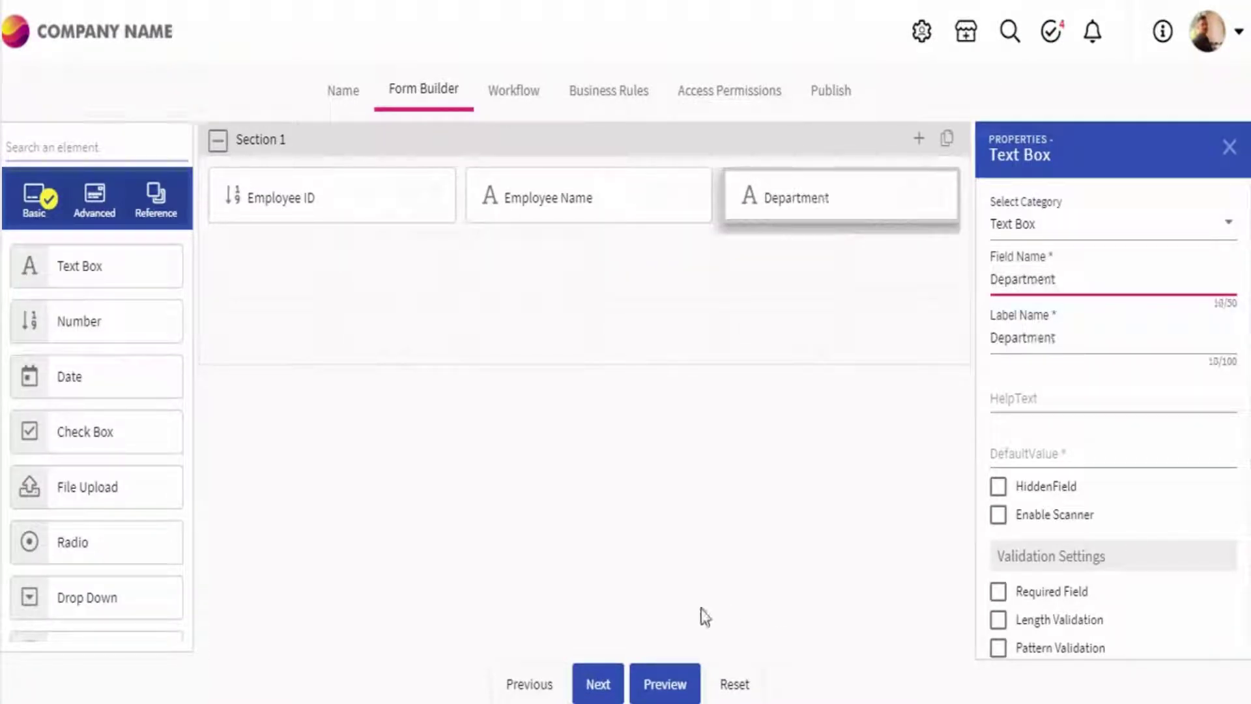
{"action": "left_click", "coordinate": [599, 683]}
Build the workflow with Add Emp action steps and further steps under Button 2.
{"action": "left_click", "coordinate": [763, 275]}
{"action": "double_click", "coordinate": [997, 220]}
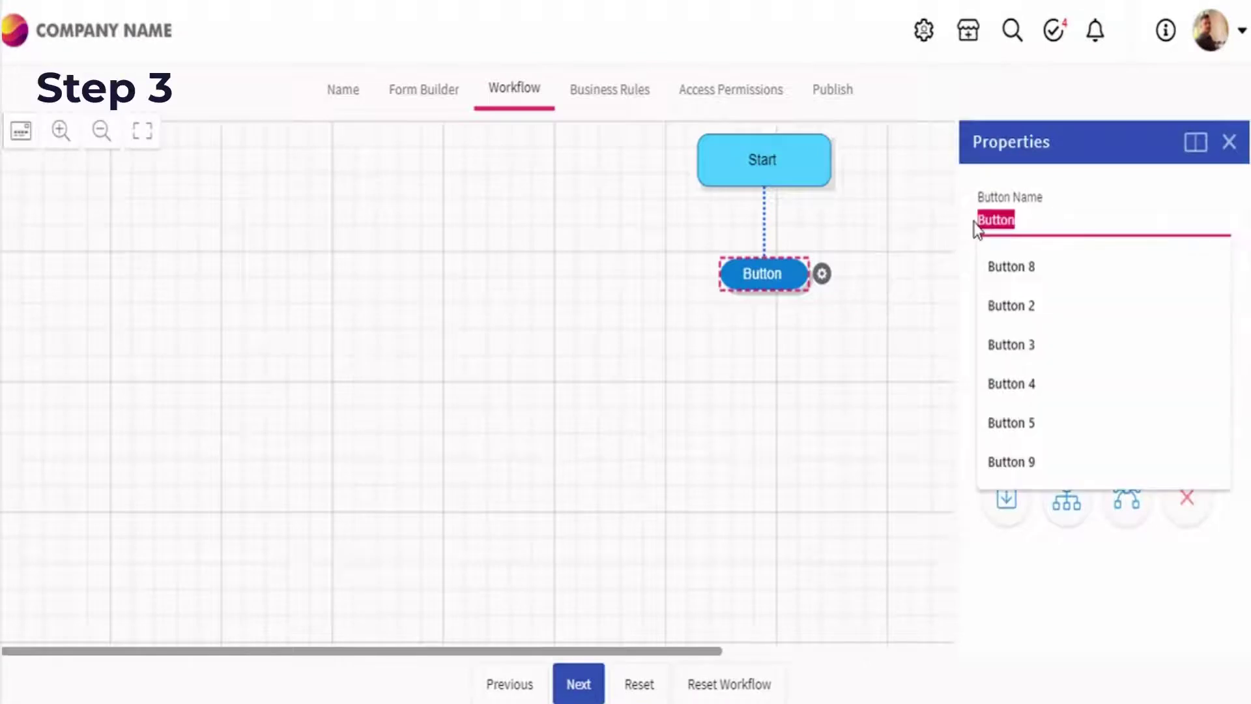
{"action": "type", "text": "Add Emp"}
{"action": "left_click", "coordinate": [1006, 498]}
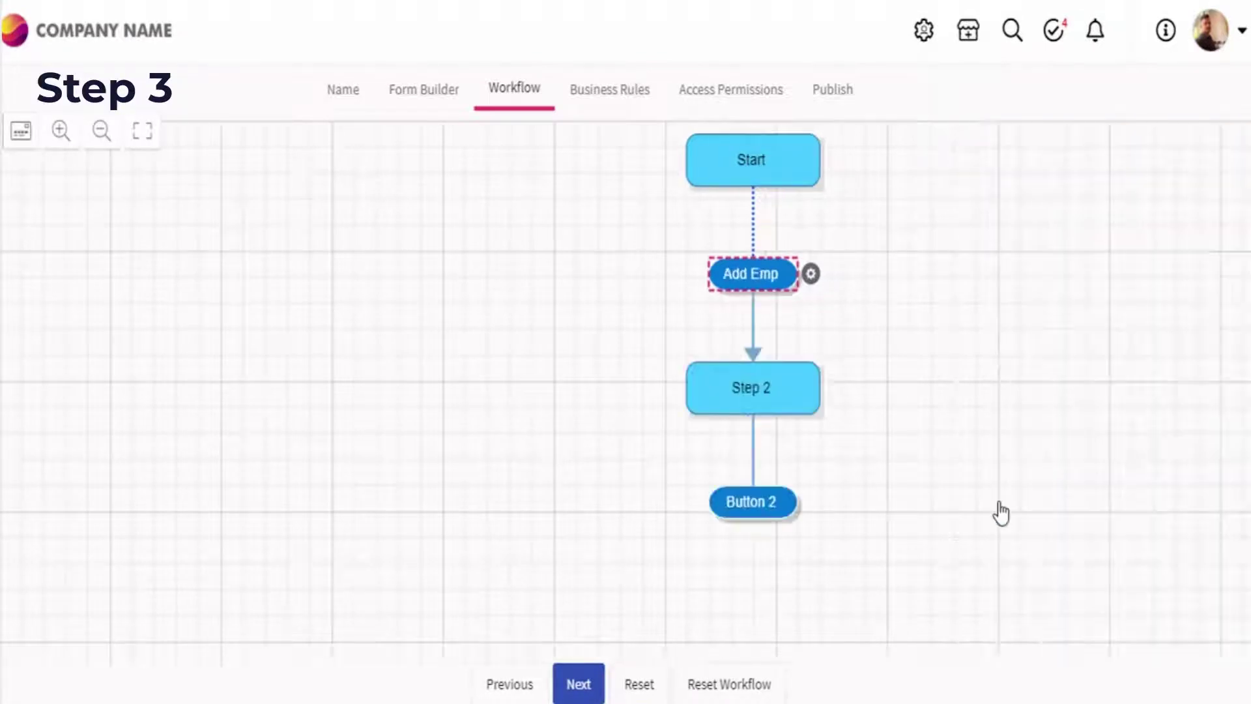
{"action": "left_click", "coordinate": [752, 387]}
{"action": "left_click", "coordinate": [752, 418]}
{"action": "left_click", "coordinate": [673, 501]}
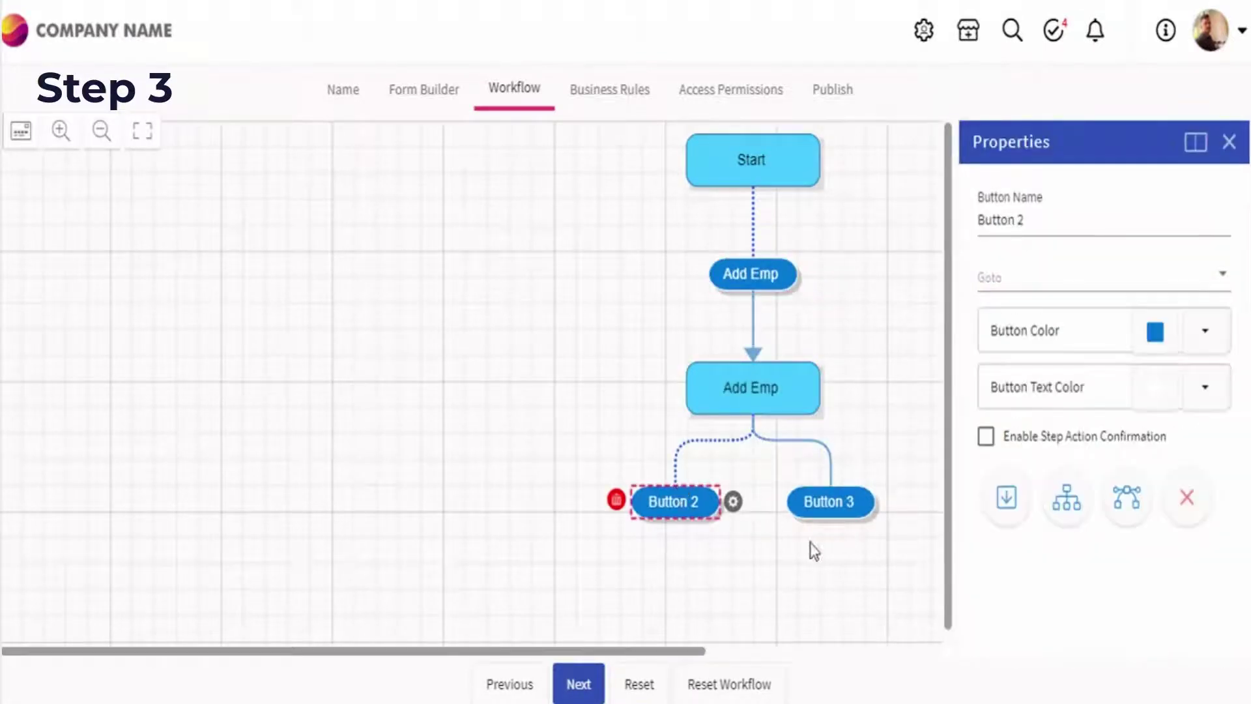
{"action": "left_click", "coordinate": [1126, 499]}
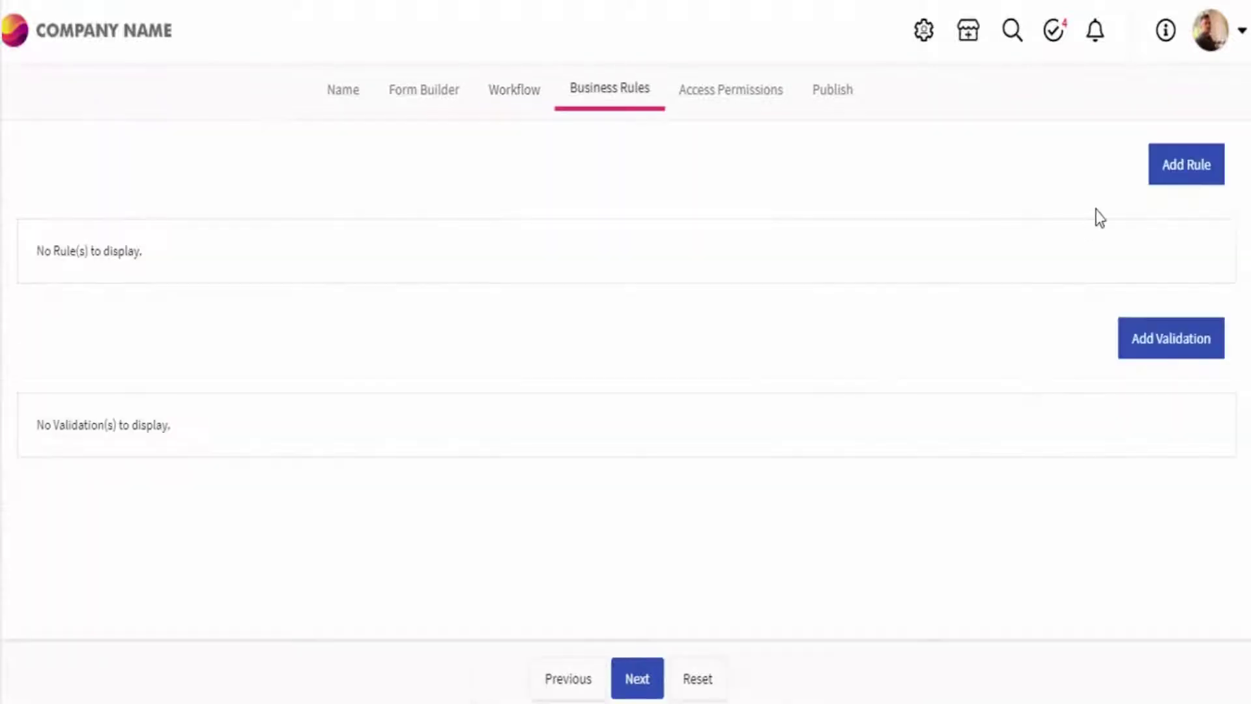
Create a business rule where Department contains 'Admin'.
{"action": "left_click", "coordinate": [1185, 164]}
{"action": "left_click", "coordinate": [199, 298]}
{"action": "left_click", "coordinate": [139, 450]}
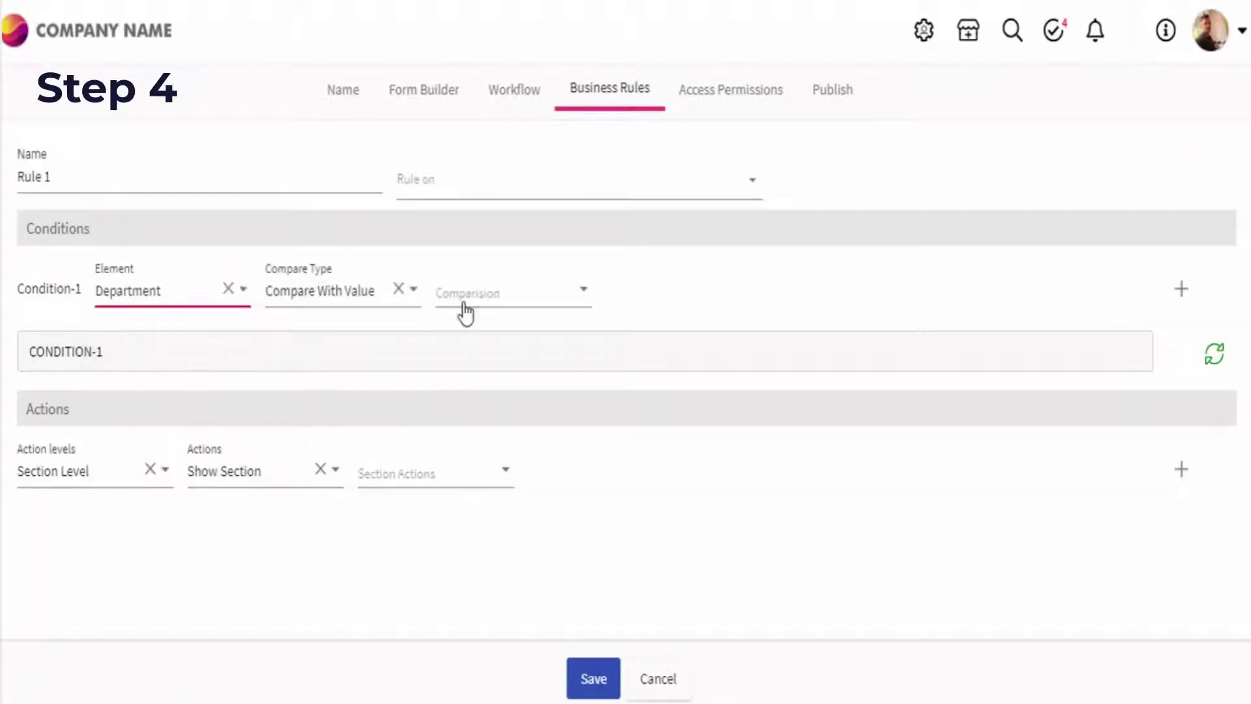
{"action": "left_click", "coordinate": [467, 303]}
{"action": "left_click", "coordinate": [473, 377]}
{"action": "left_click", "coordinate": [611, 293]}
{"action": "type", "text": "Admin"}
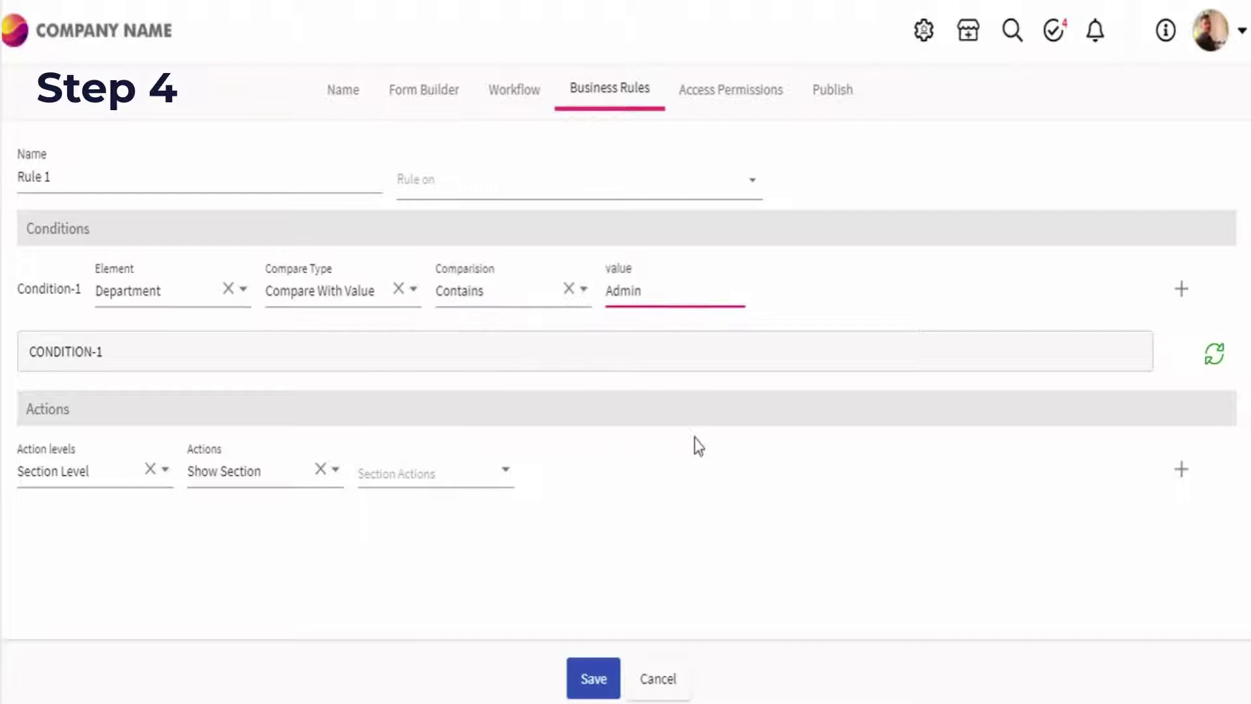
Set custom start-step access: Employee ID read-only, Employee Name hidden.
{"action": "left_click", "coordinate": [845, 189]}
{"action": "left_click", "coordinate": [929, 189]}
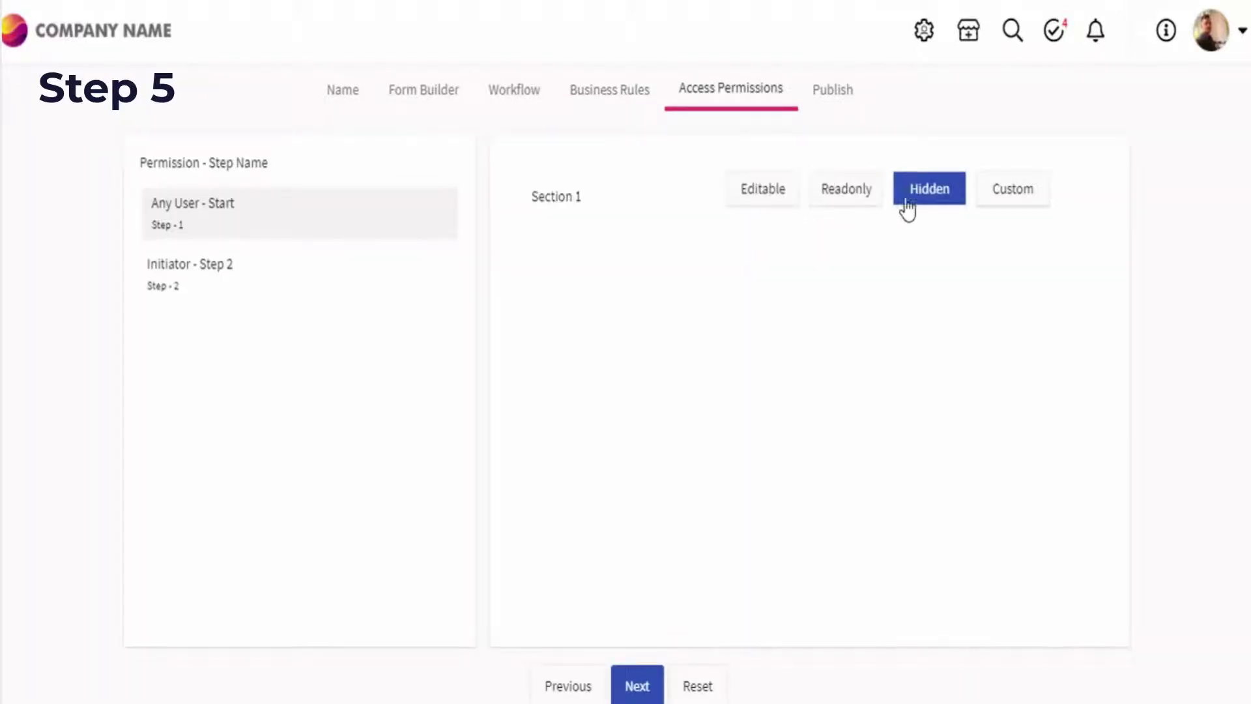
{"action": "left_click", "coordinate": [1014, 189]}
{"action": "left_click", "coordinate": [846, 237]}
{"action": "left_click", "coordinate": [930, 285]}
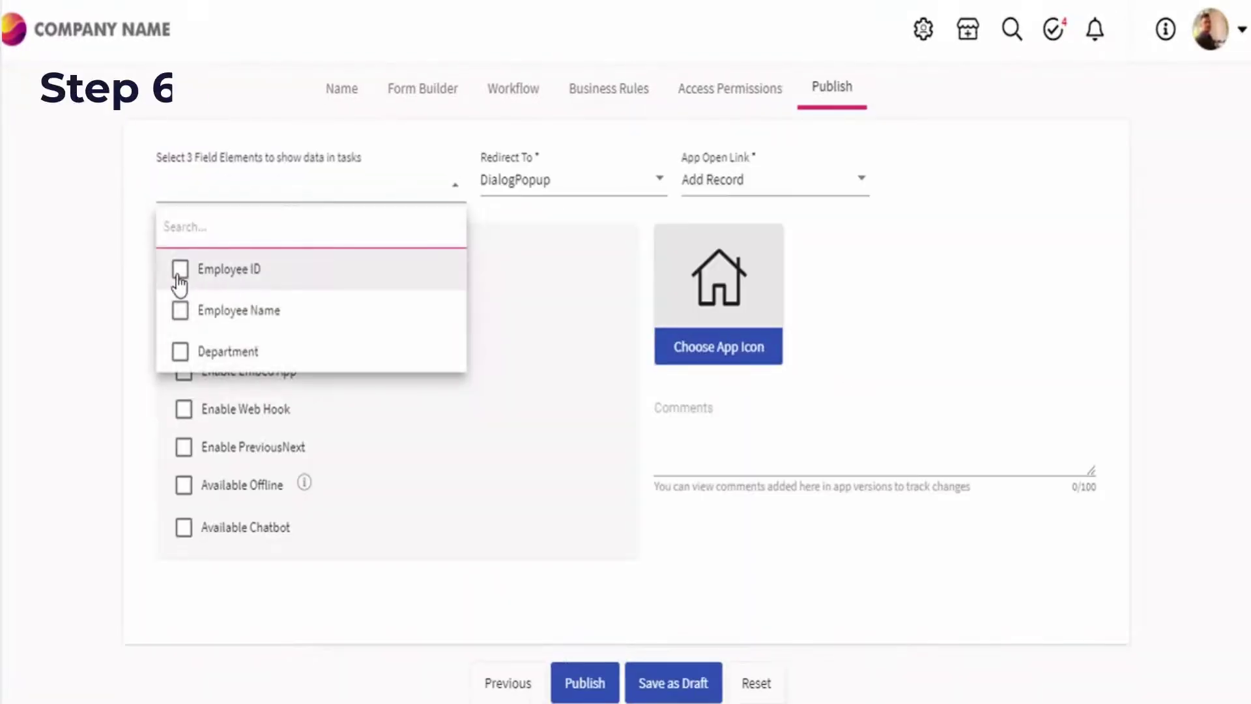
Show Employee ID and Employee Name as task fields, then publish the app.
{"action": "left_click", "coordinate": [179, 269]}
{"action": "left_click", "coordinate": [180, 311]}
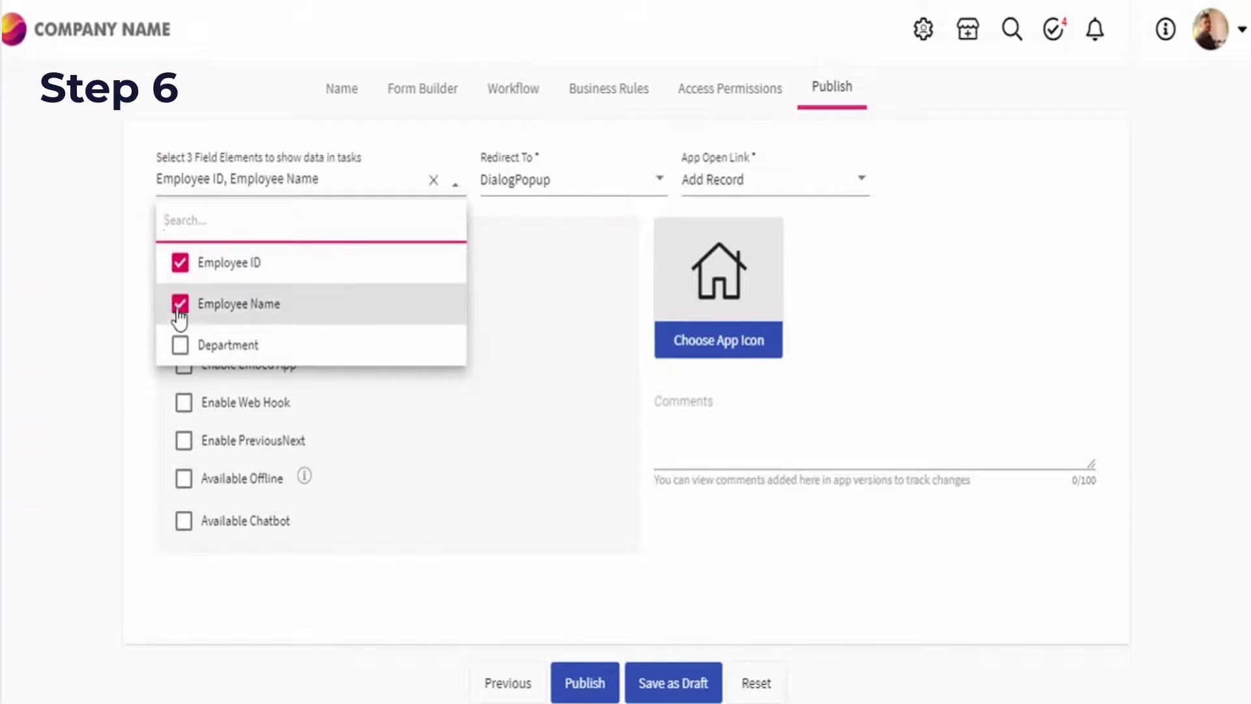
{"action": "left_click", "coordinate": [489, 552]}
{"action": "left_click", "coordinate": [584, 682]}
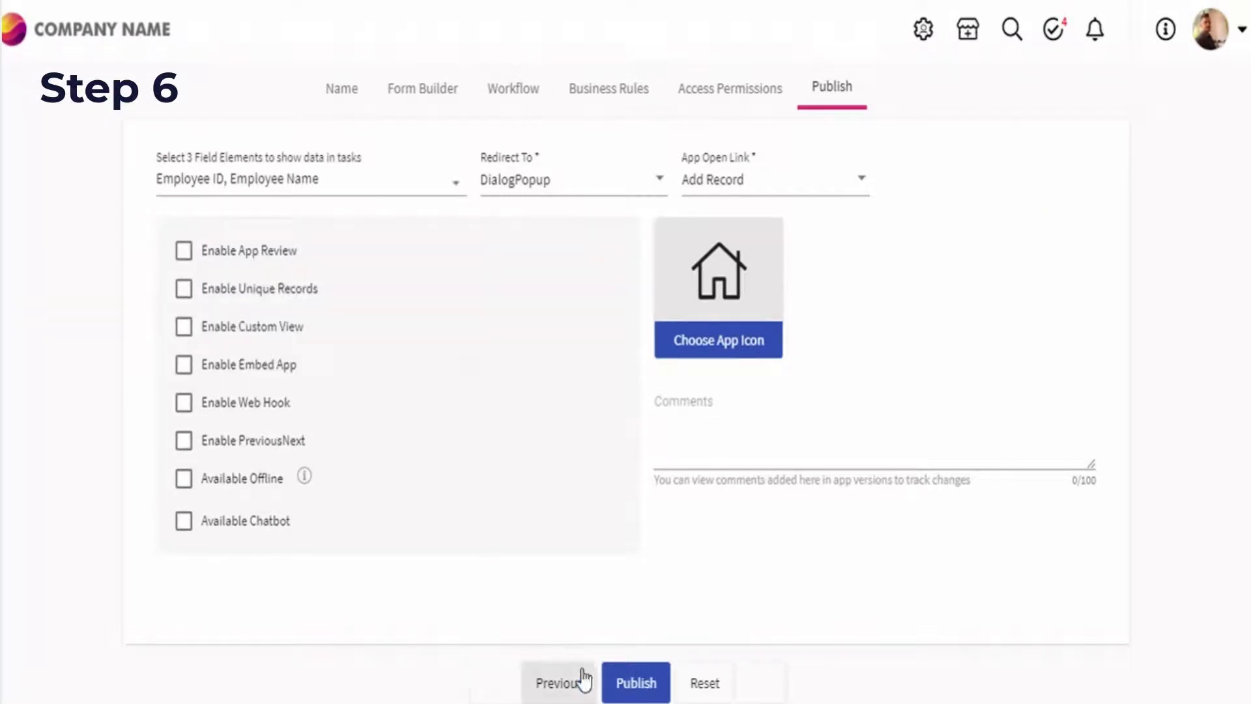